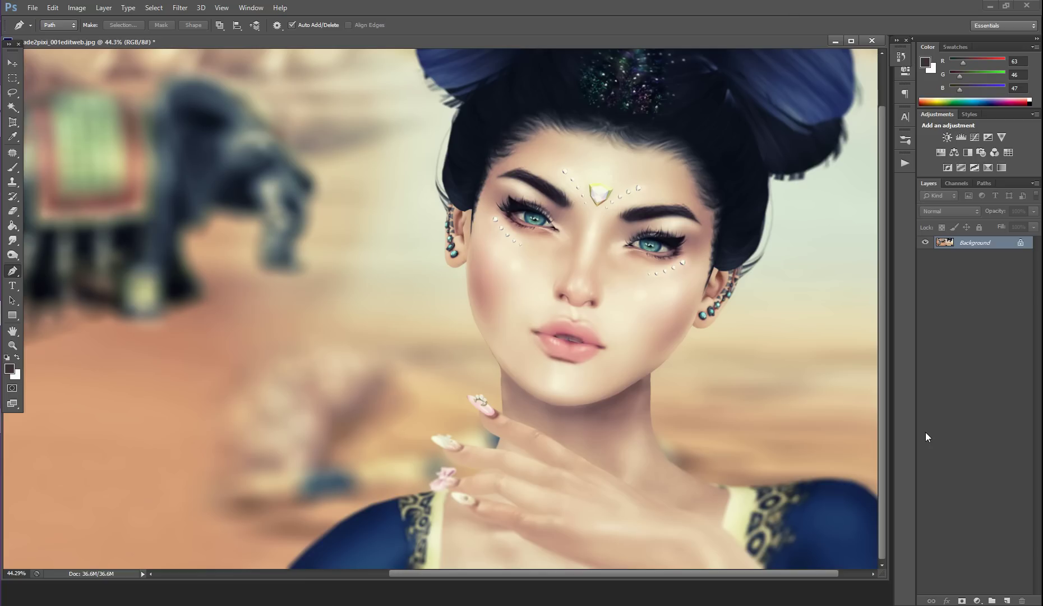
Try a horizontal test stroke across the picture with the 10 px Brush, and undo it
{"action": "left_click", "coordinate": [13, 167]}
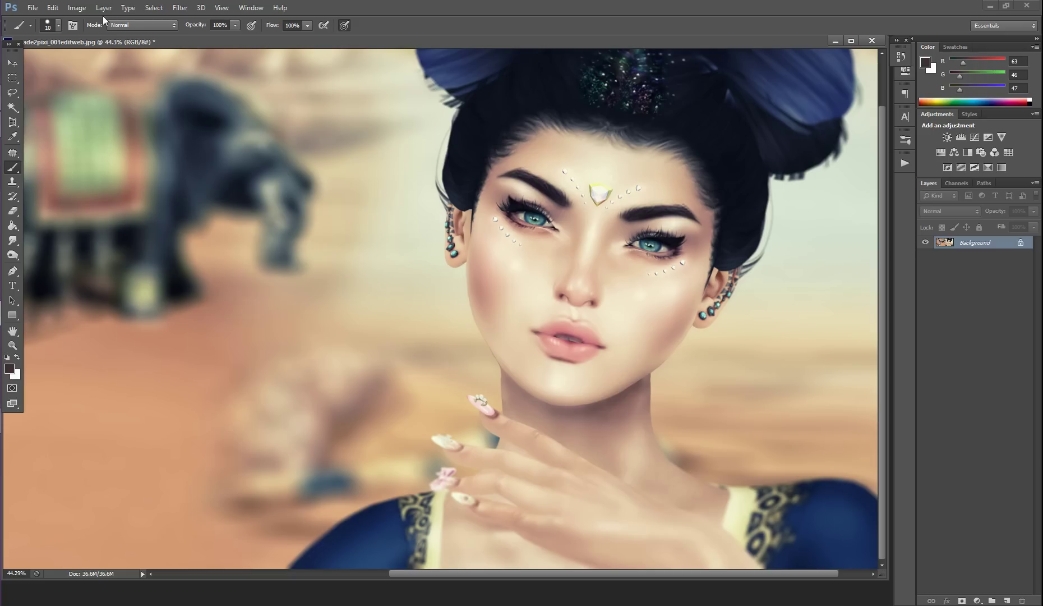
{"action": "left_click", "coordinate": [59, 25]}
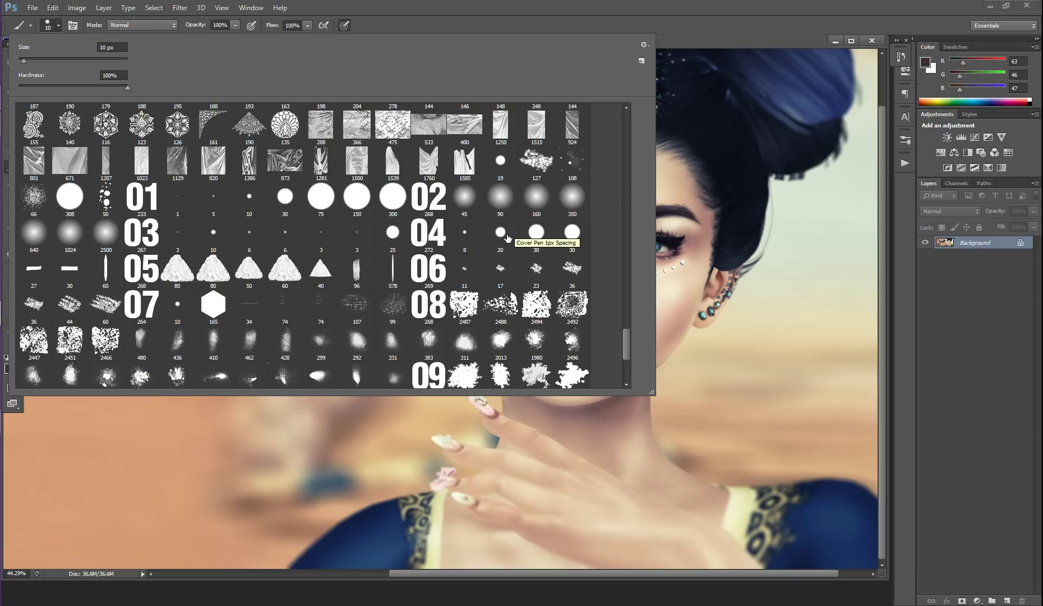
{"action": "left_click", "coordinate": [58, 24]}
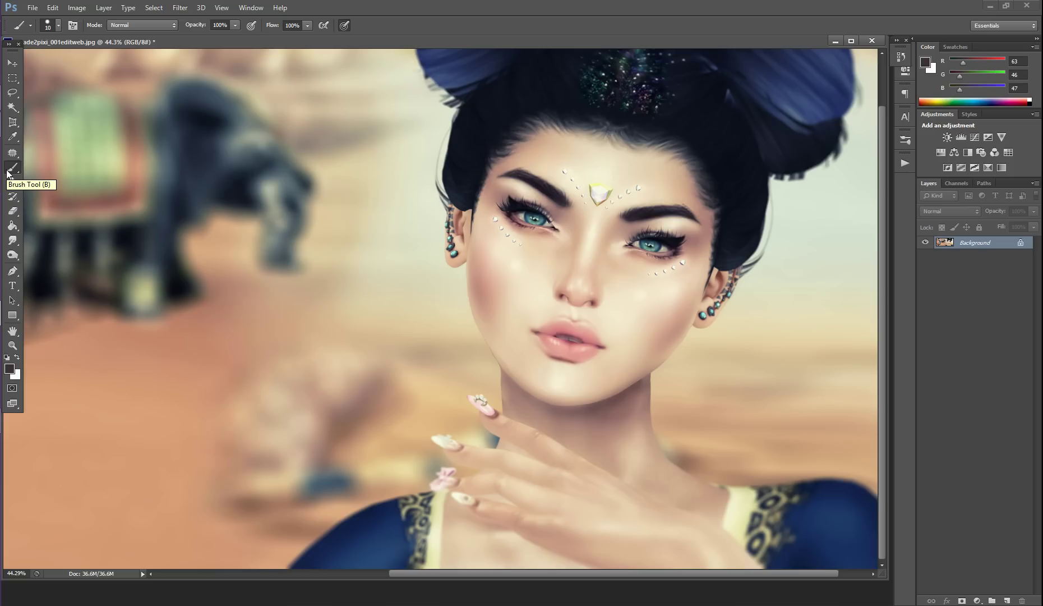
{"action": "left_click_drag", "start_coordinate": [509, 287], "coordinate": [215, 289]}
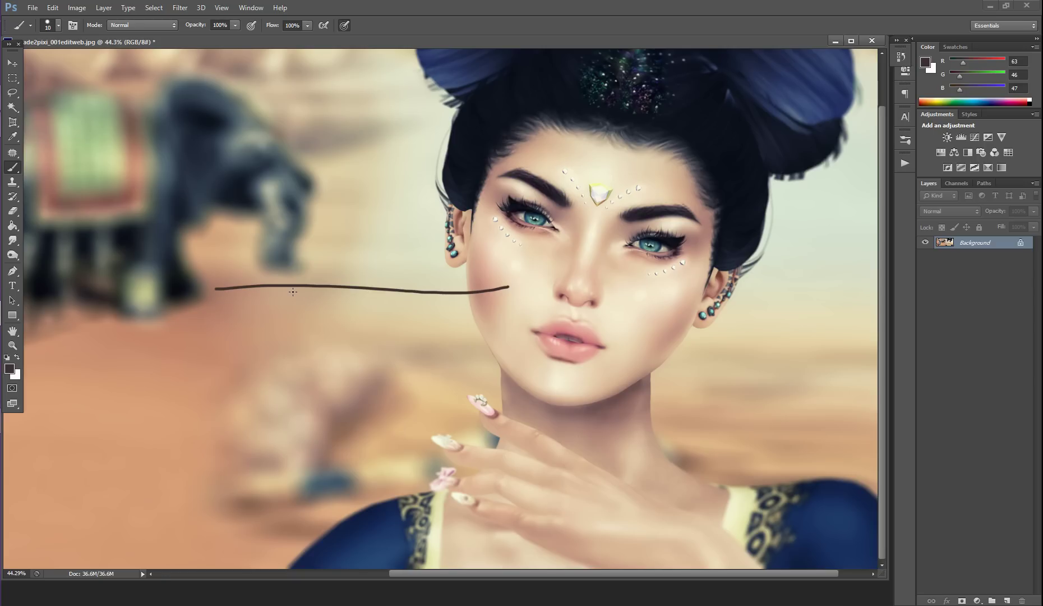
{"action": "key", "text": "ctrl+z"}
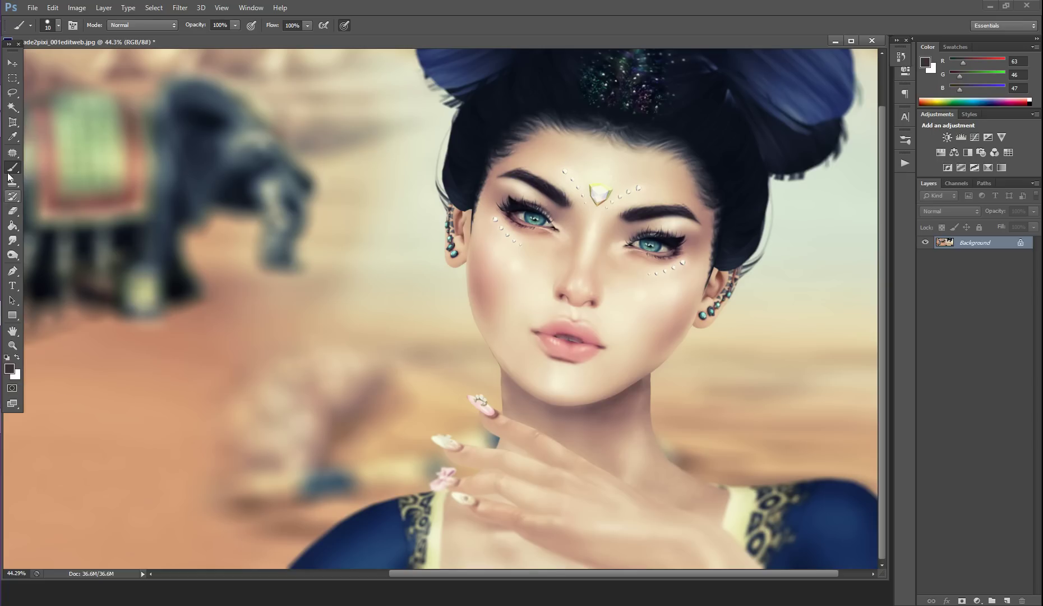
Sample the shadow colour under the jaw with the Eyedropper and darken the foreground colour to #4b373a
{"action": "left_click", "coordinate": [14, 136]}
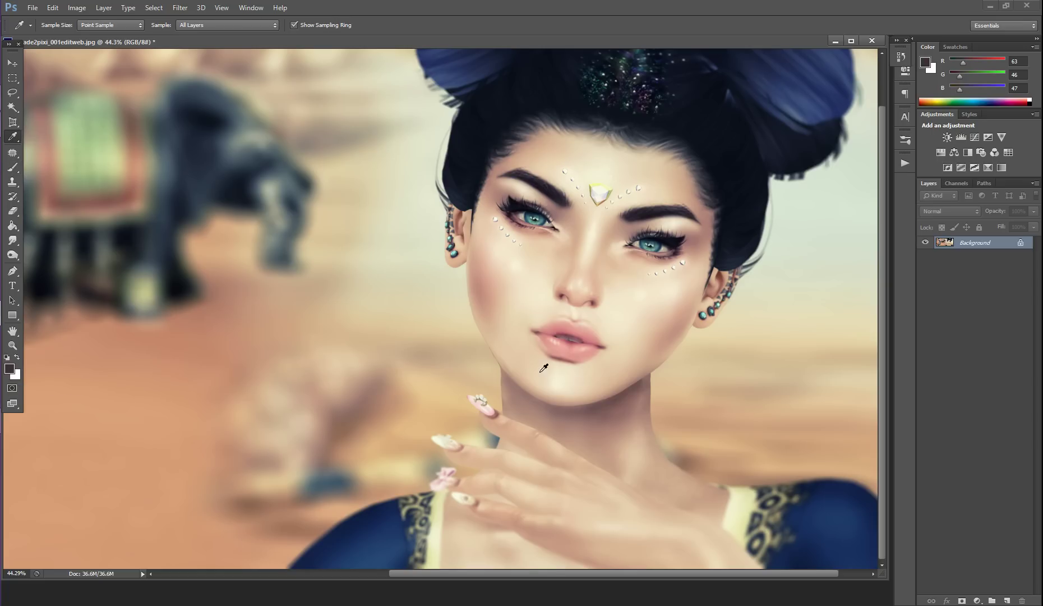
{"action": "left_click", "coordinate": [629, 389]}
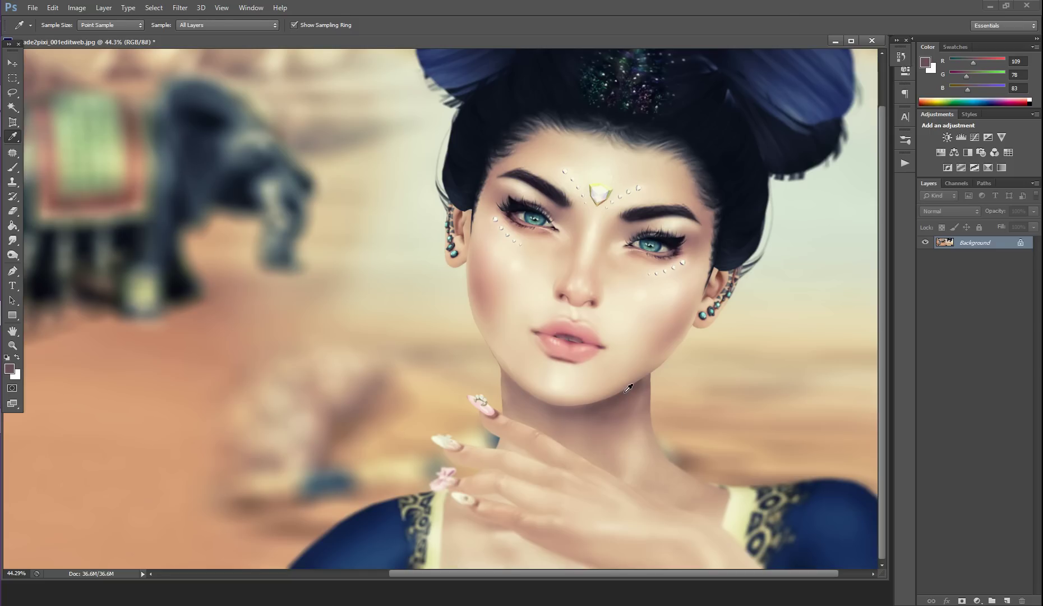
{"action": "left_click", "coordinate": [9, 368]}
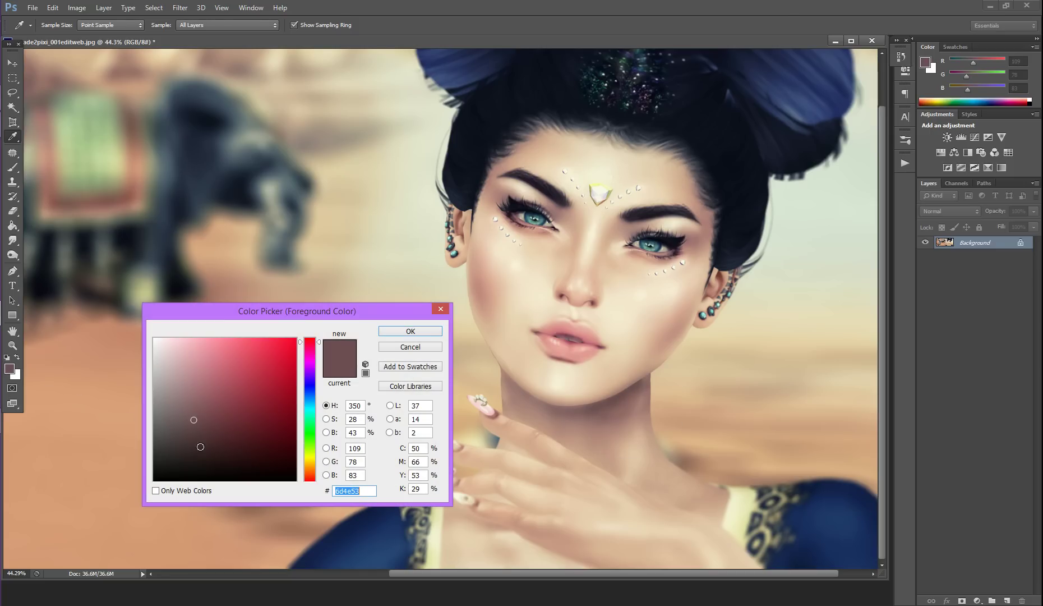
{"action": "left_click", "coordinate": [190, 438]}
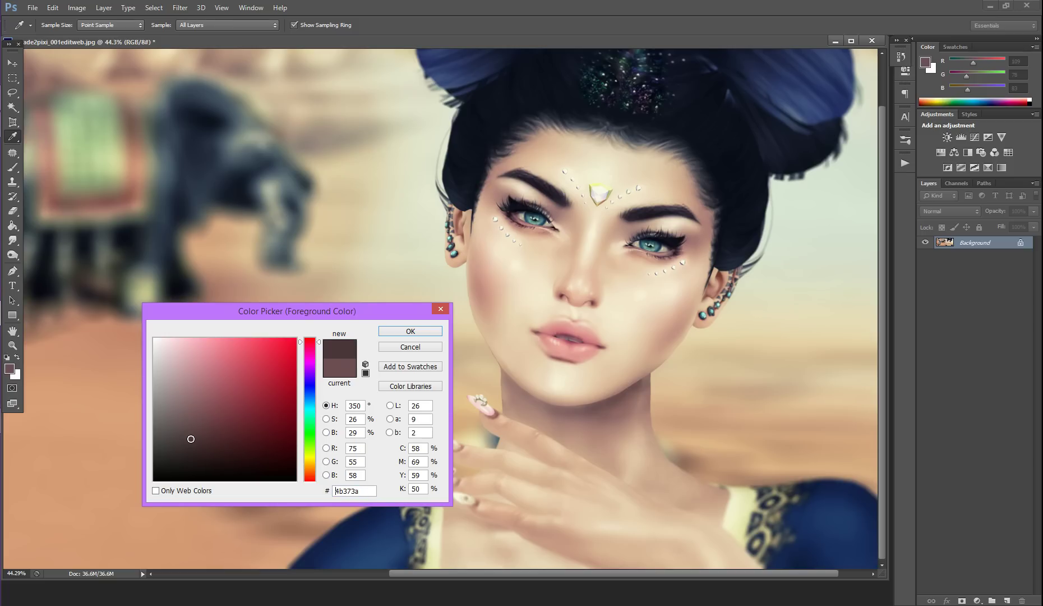
{"action": "left_click", "coordinate": [435, 335]}
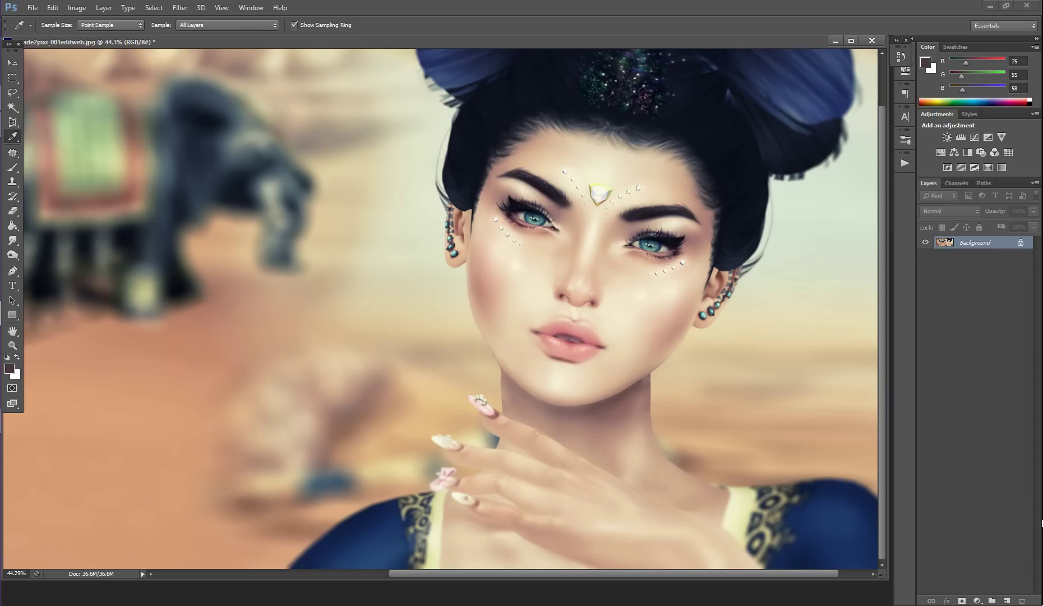
Add a new layer and draw a three-point Pen path from one earlobe through the chin to the other earlobe
{"action": "left_click", "coordinate": [1007, 600]}
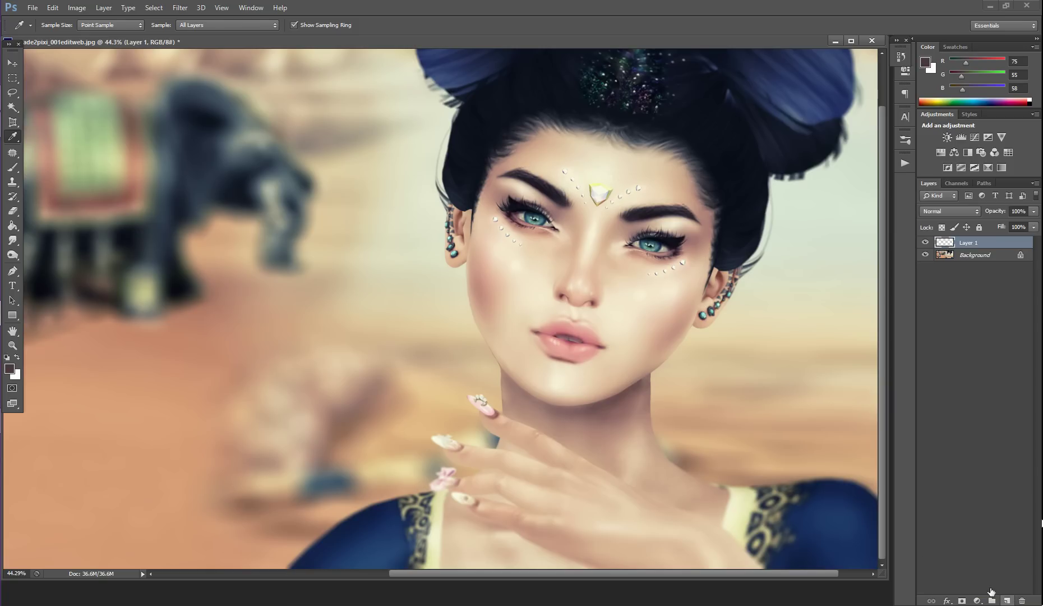
{"action": "left_click", "coordinate": [13, 273]}
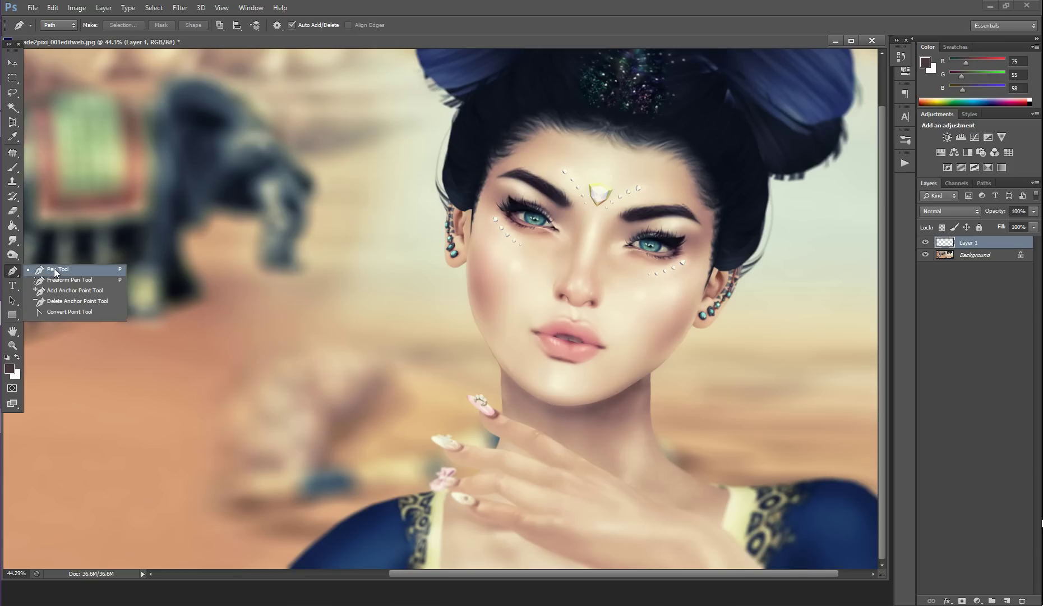
{"action": "left_click", "coordinate": [14, 273]}
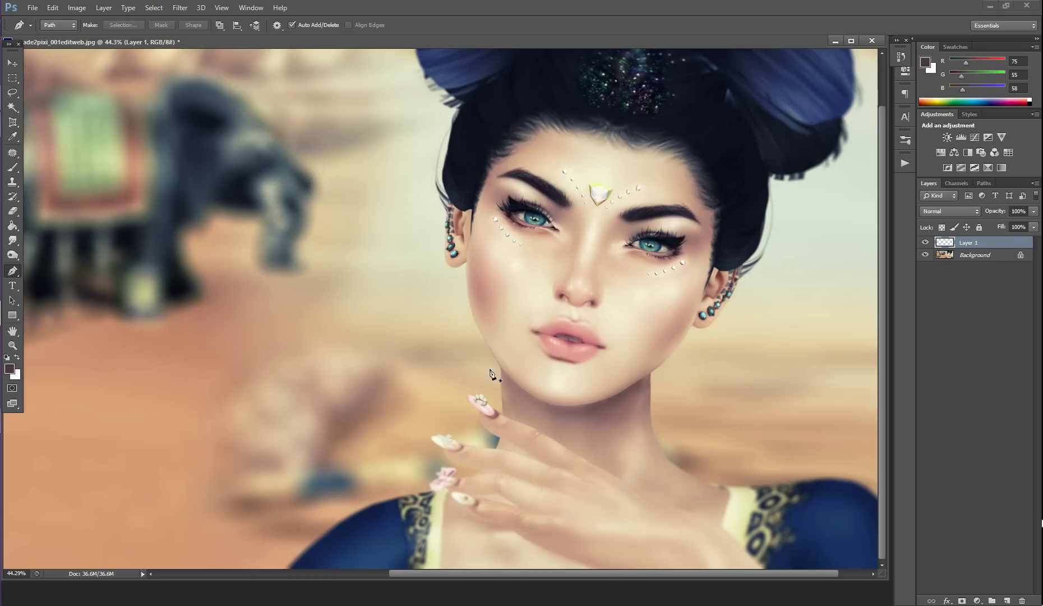
{"action": "left_click", "coordinate": [466, 261]}
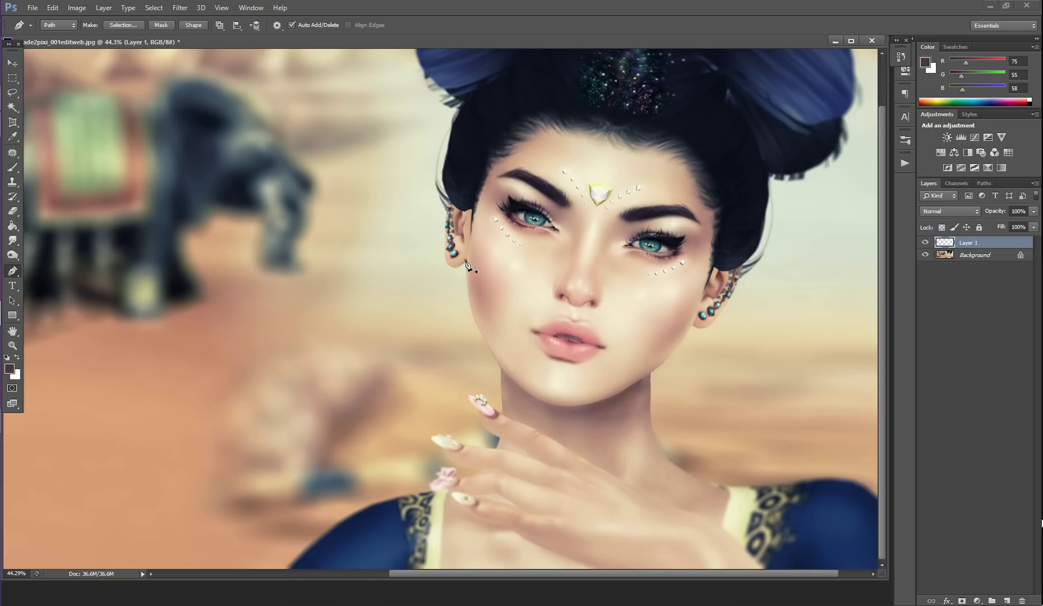
{"action": "left_click", "coordinate": [556, 405]}
{"action": "left_click", "coordinate": [692, 324]}
Add anchor points along the path and pull them outward so it follows the curve of the jaw and chin
{"action": "left_click", "coordinate": [13, 273]}
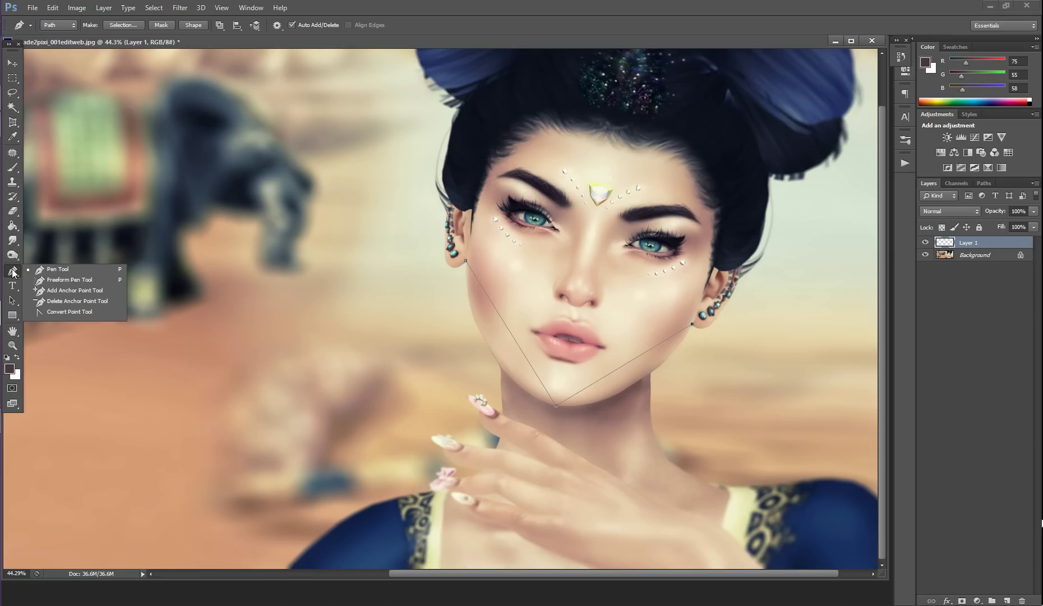
{"action": "left_click", "coordinate": [59, 291]}
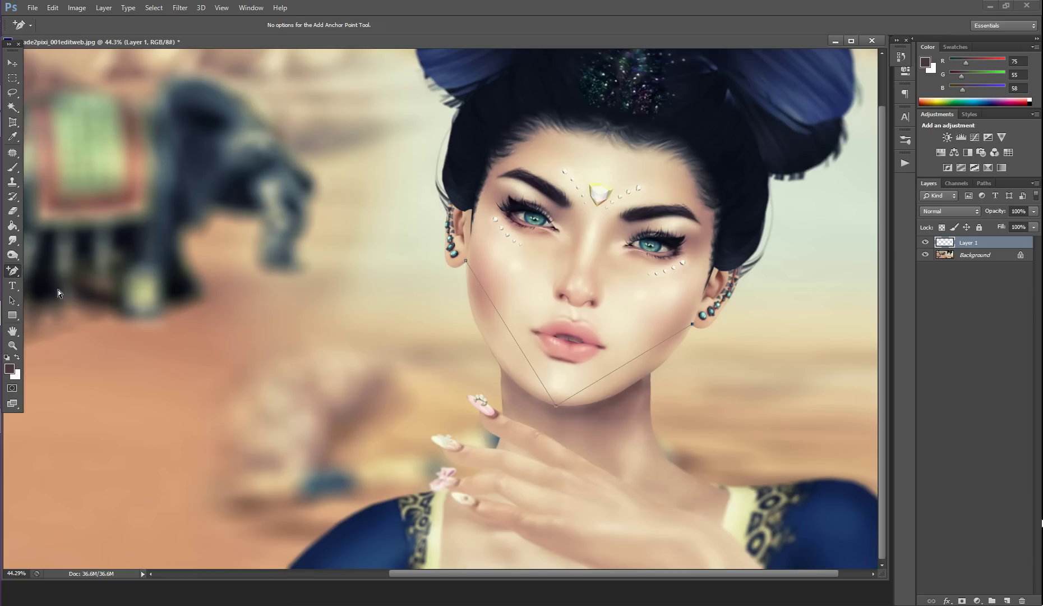
{"action": "left_click", "coordinate": [504, 323]}
{"action": "left_click_drag", "start_coordinate": [505, 324], "coordinate": [485, 341]}
{"action": "left_click", "coordinate": [532, 391]}
{"action": "left_click", "coordinate": [504, 370]}
{"action": "left_click", "coordinate": [626, 365]}
{"action": "left_click_drag", "start_coordinate": [627, 363], "coordinate": [640, 377]}
{"action": "left_click_drag", "start_coordinate": [673, 361], "coordinate": [676, 397]}
{"action": "left_click_drag", "start_coordinate": [512, 320], "coordinate": [709, 365]}
{"action": "key", "text": "ctrl+z"}
{"action": "left_click", "coordinate": [590, 401]}
Stroke the jawline path with the Brush, with Simulate Pressure on
{"action": "right_click", "coordinate": [644, 384]}
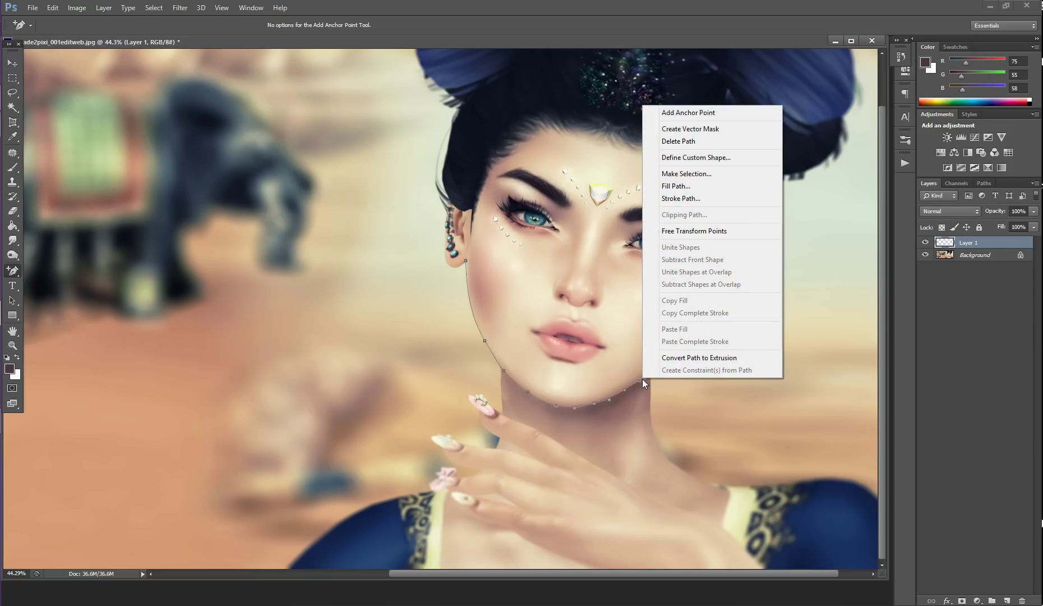
{"action": "left_click", "coordinate": [698, 199]}
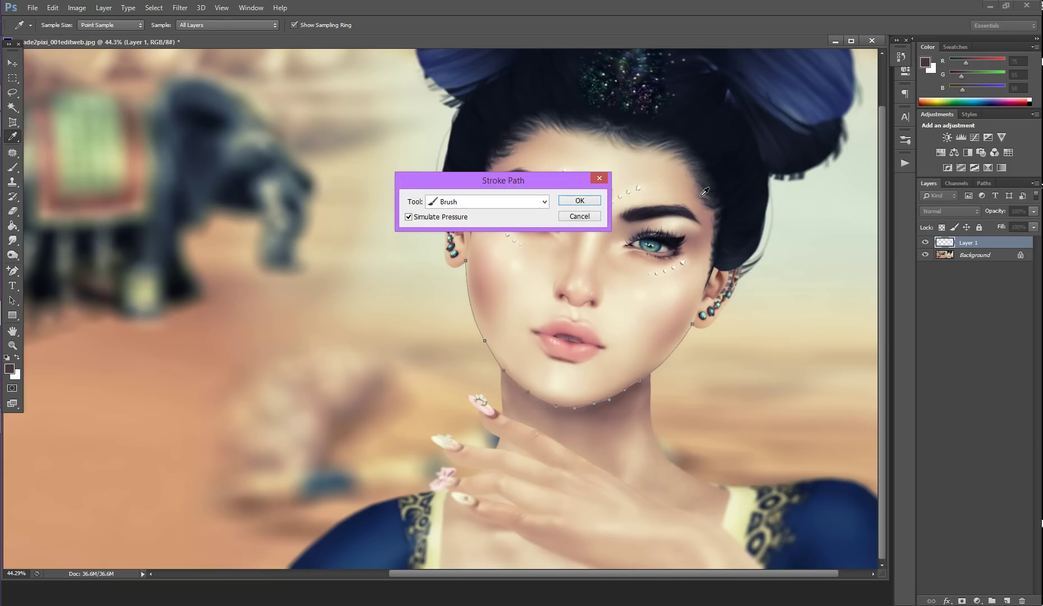
{"action": "left_click", "coordinate": [536, 203]}
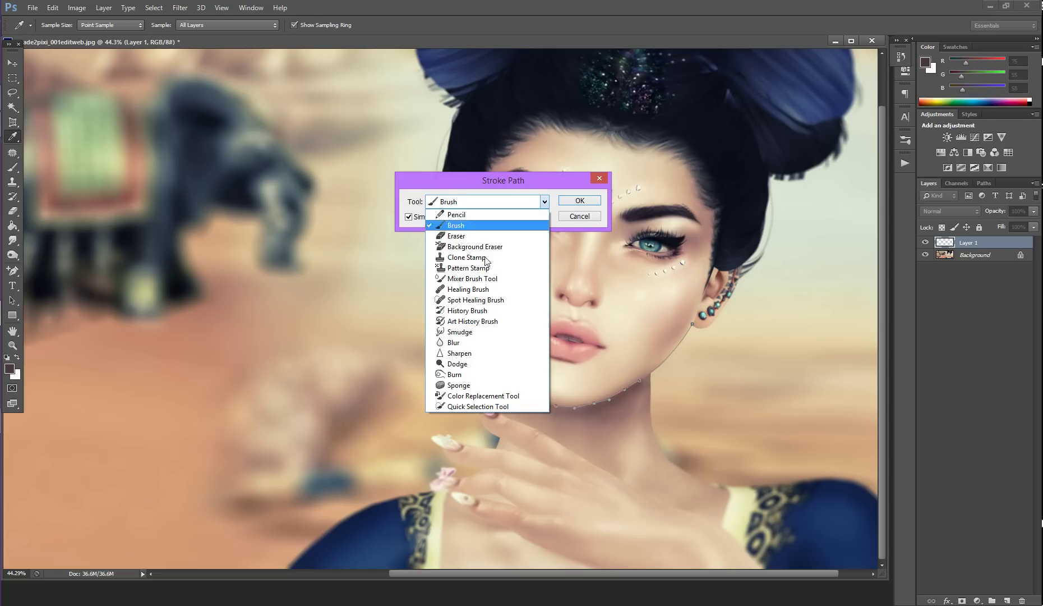
{"action": "left_click", "coordinate": [468, 226]}
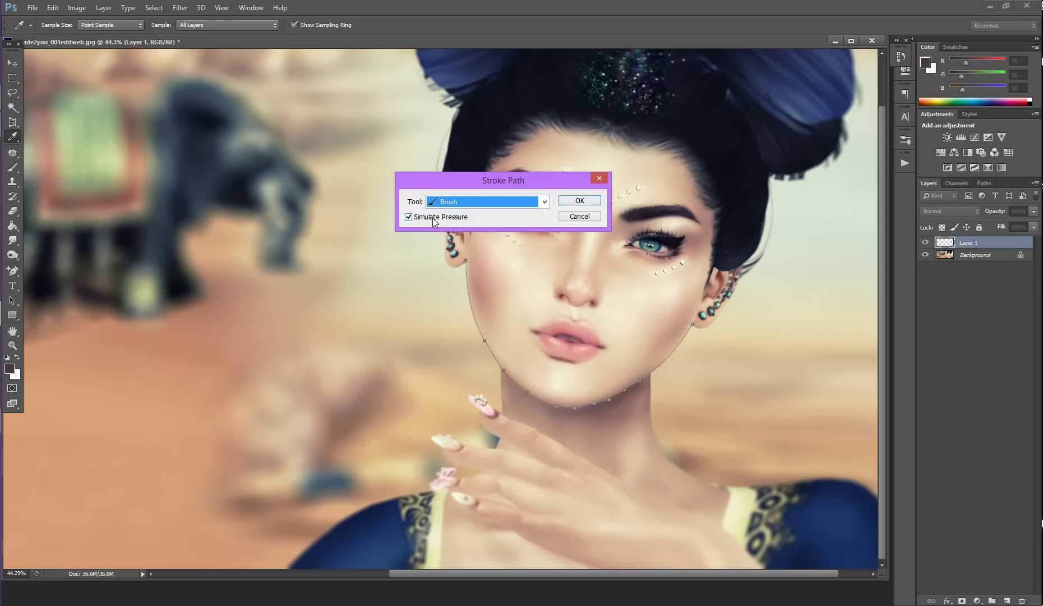
{"action": "left_click", "coordinate": [577, 201]}
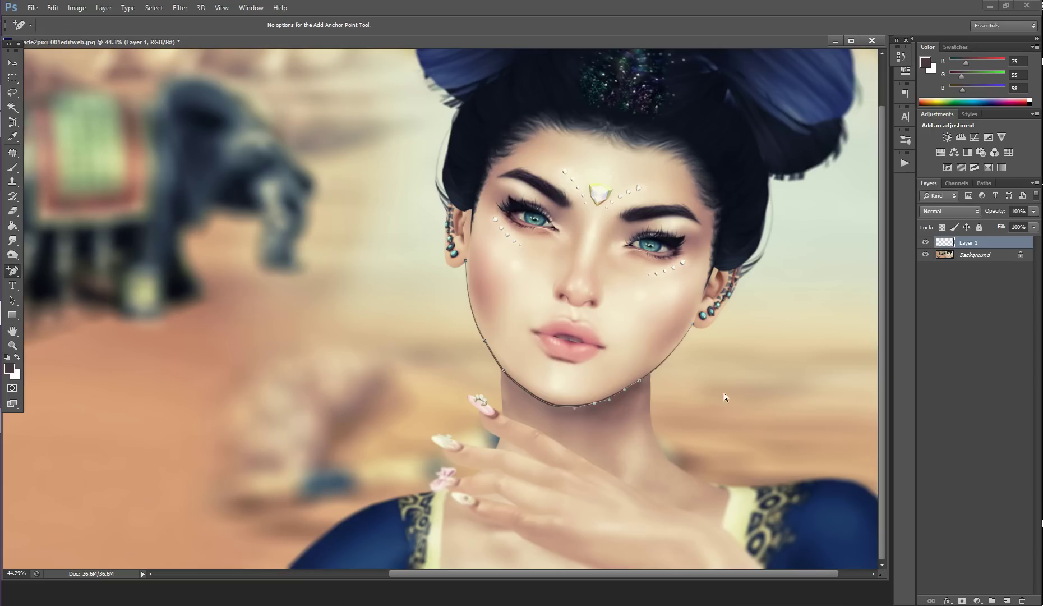
Delete the jawline path and lower the line layer's opacity to 41%
{"action": "right_click", "coordinate": [626, 390]}
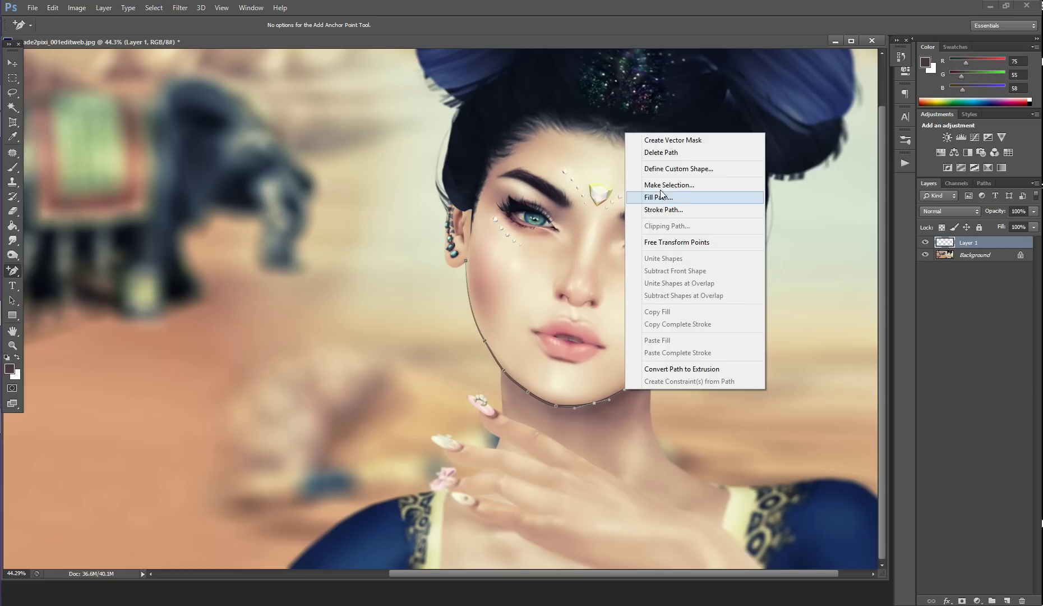
{"action": "left_click", "coordinate": [664, 154]}
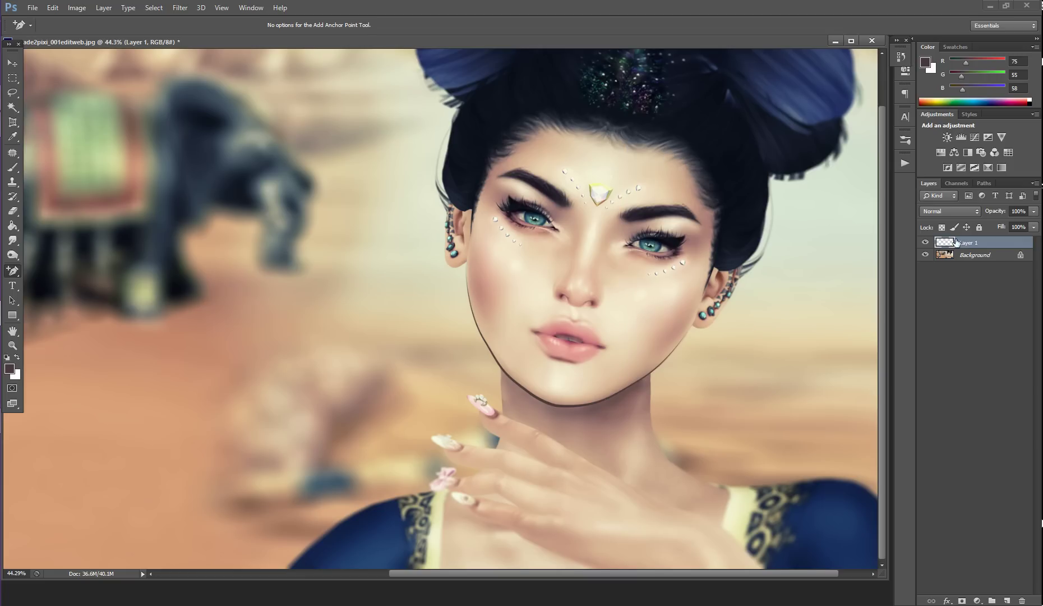
{"action": "mouse_move", "coordinate": [999, 216]}
{"action": "left_mouse_down"}
{"action": "mouse_move", "coordinate": [951, 219]}
{"action": "mouse_move", "coordinate": [1017, 213]}
{"action": "mouse_move", "coordinate": [978, 215]}
{"action": "left_mouse_up"}
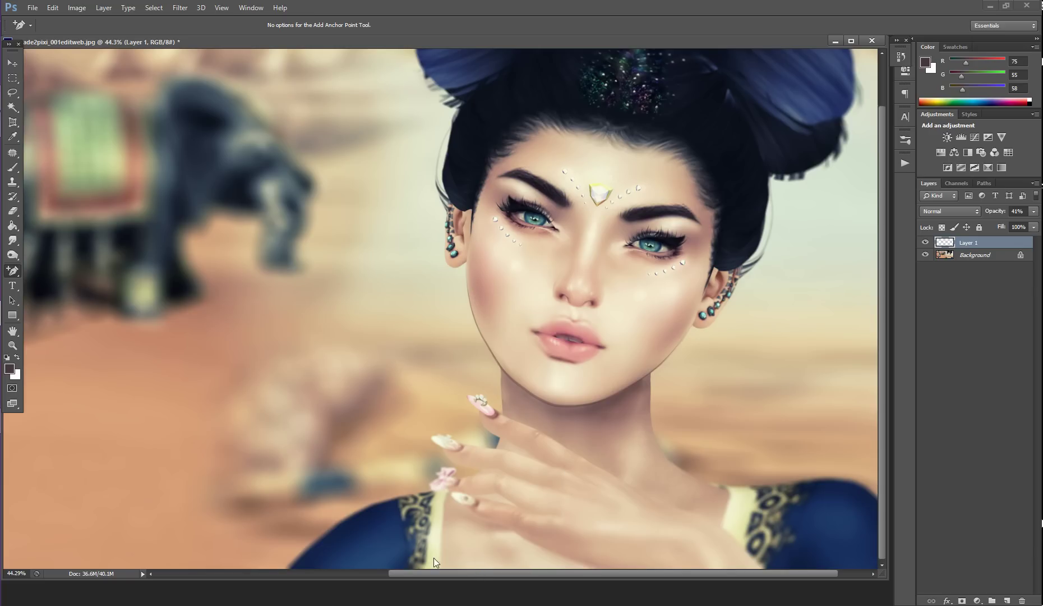
Try a Hue/Saturation Lightness of +100 on the jawline layer
{"action": "scroll", "coordinate": [434, 563], "scroll_direction": "left", "scroll_amount": 10}
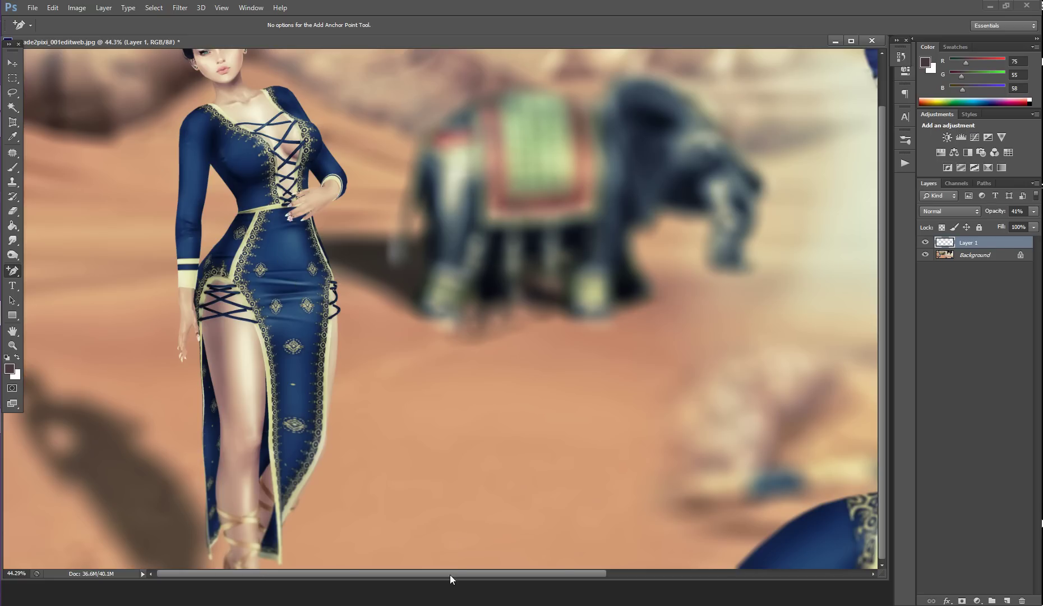
{"action": "left_click_drag", "start_coordinate": [447, 572], "coordinate": [773, 504]}
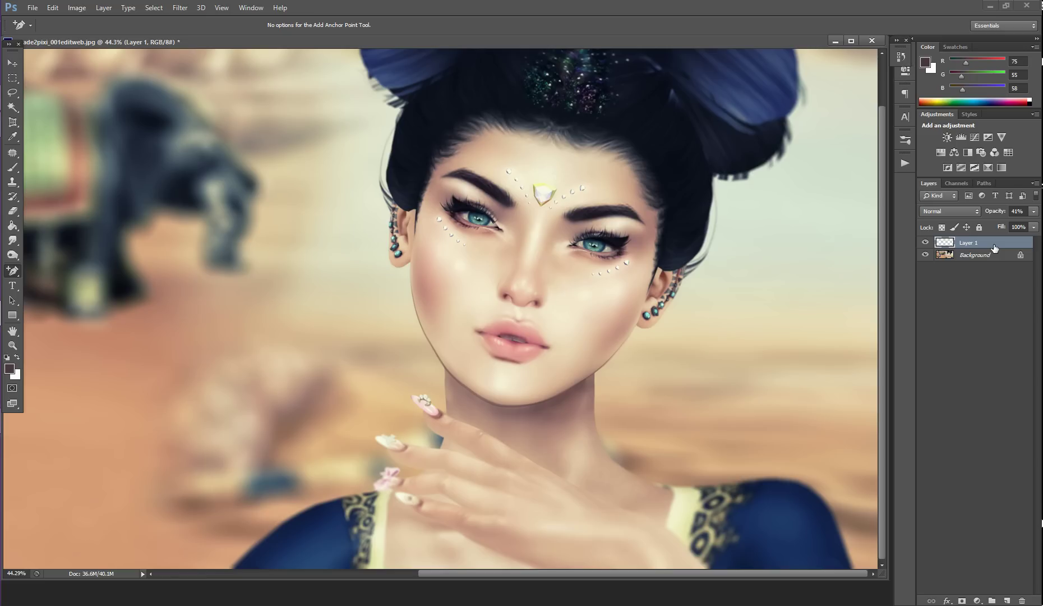
{"action": "key", "text": "ctrl+u"}
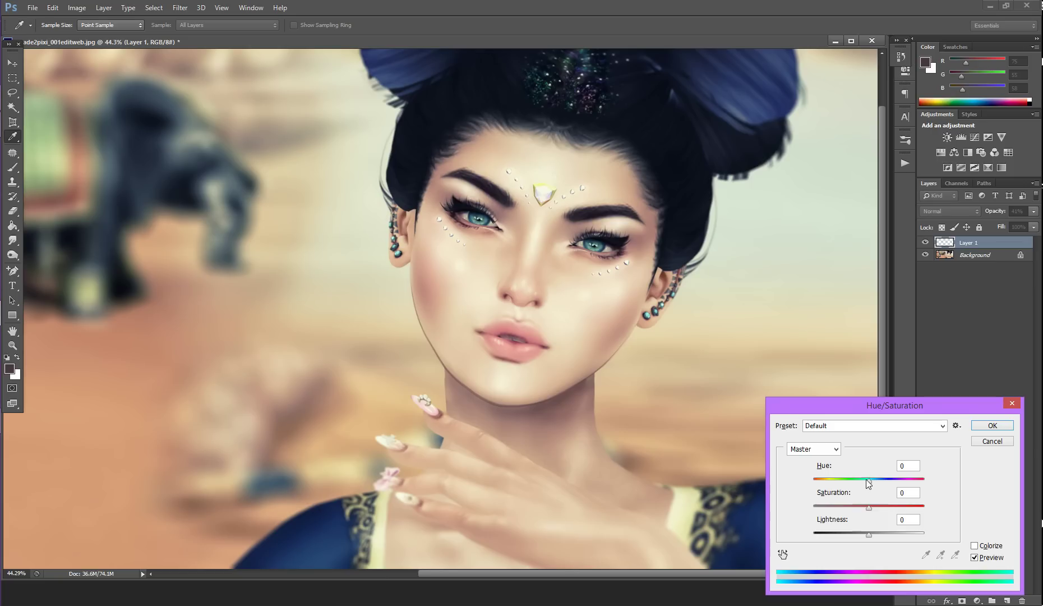
{"action": "left_click_drag", "start_coordinate": [869, 536], "coordinate": [930, 538]}
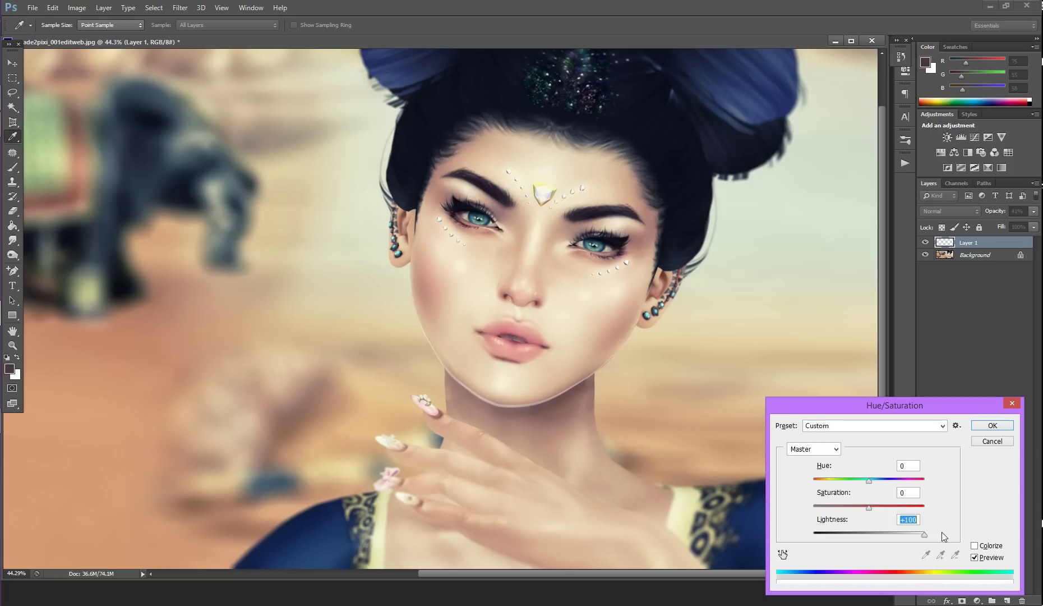
{"action": "left_click", "coordinate": [1006, 442]}
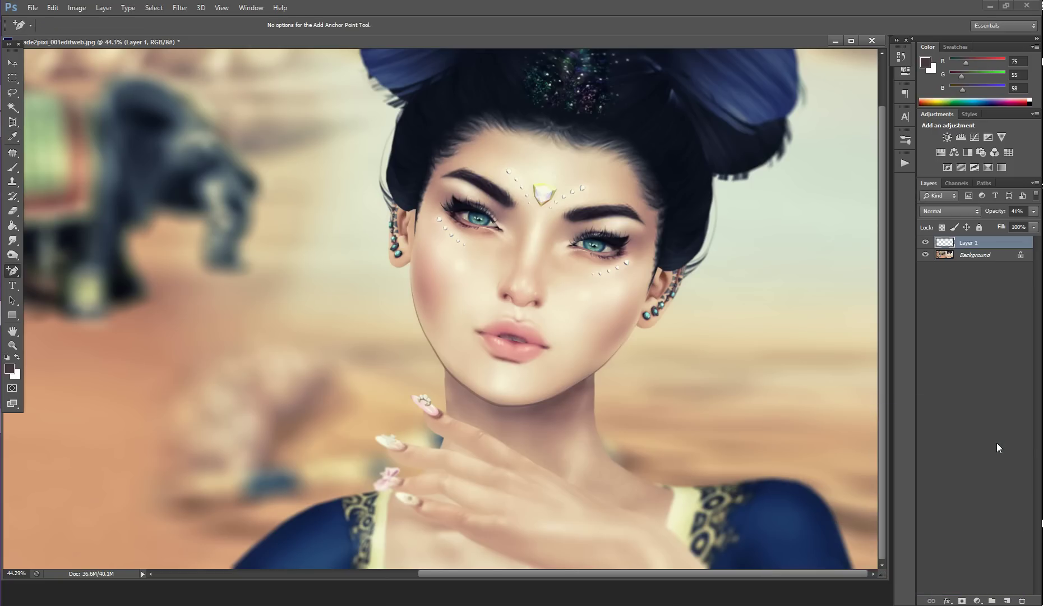